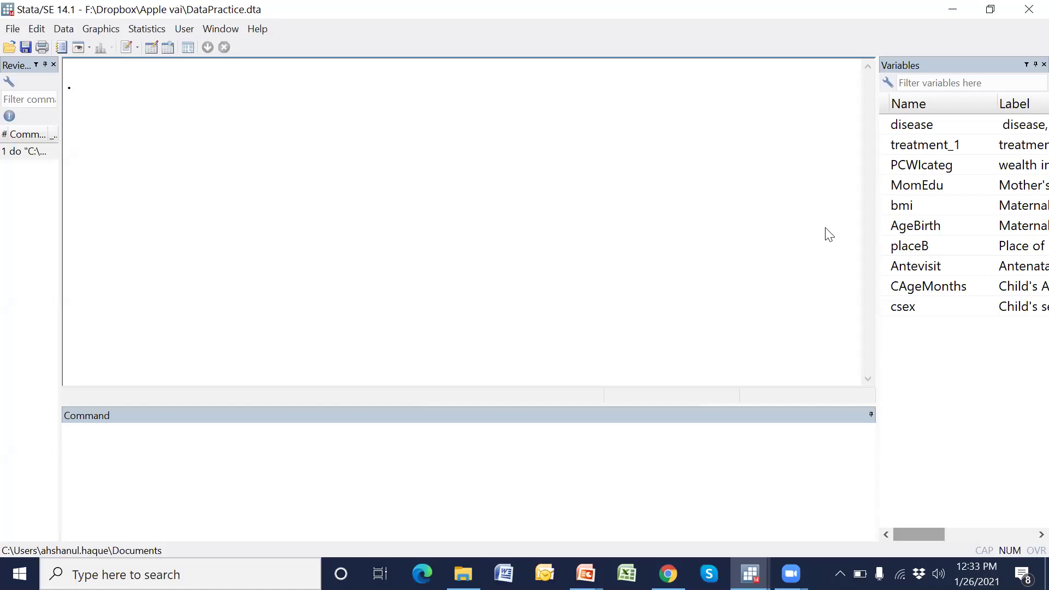
Step: Resize the Variables panel so full labels like wealth index and Child's sex show
{"action": "left_click_drag", "start_coordinate": [878, 213], "coordinate": [653, 211]}
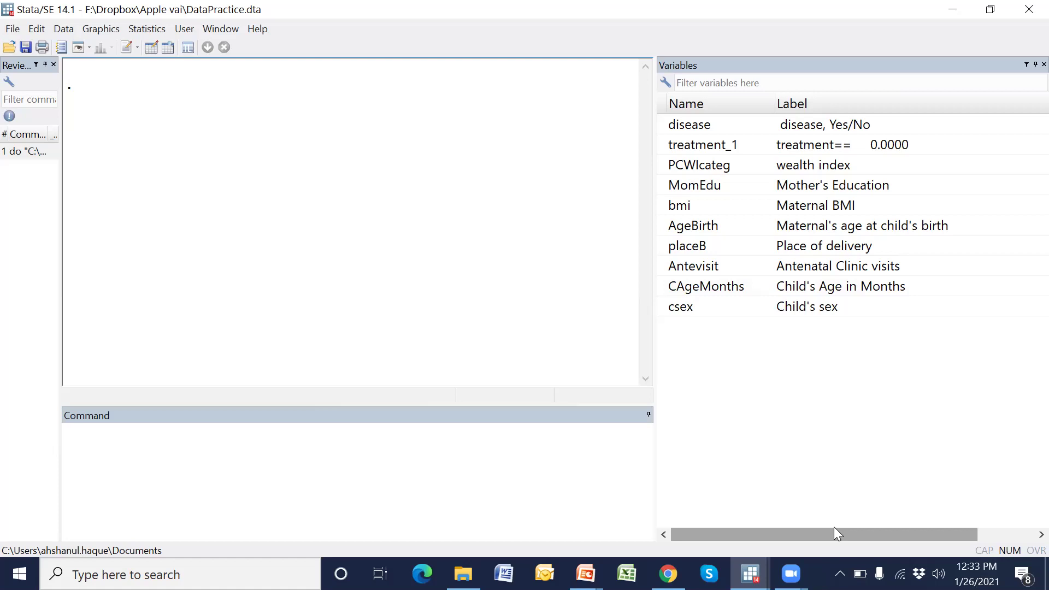
{"action": "left_click_drag", "start_coordinate": [655, 355], "coordinate": [789, 355]}
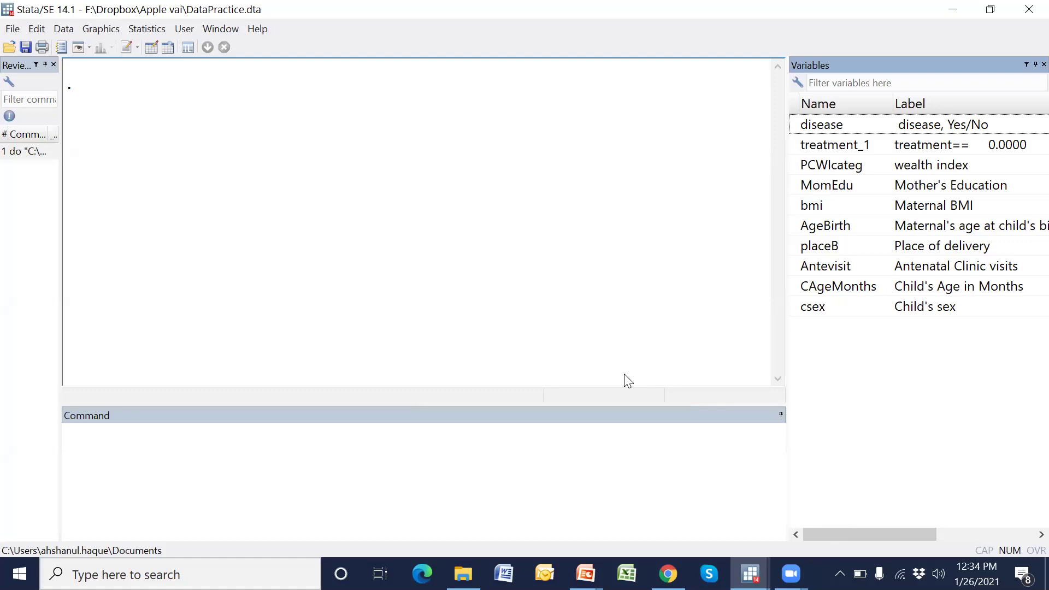
{"action": "left_click", "coordinate": [570, 454]}
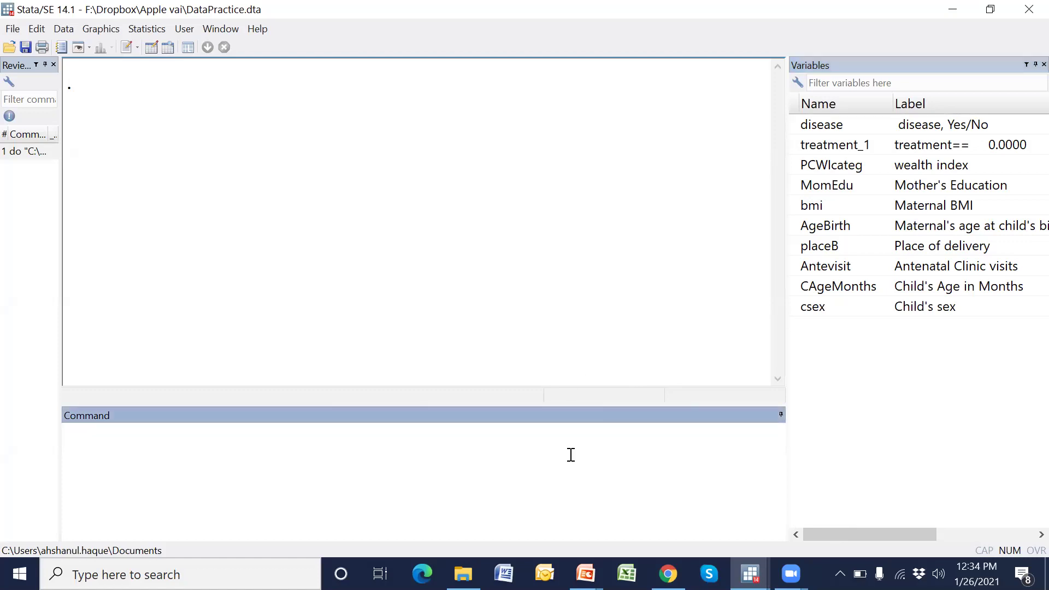
Step: Run 'findit adjrr' from the Command window to search for the adjrr package
{"action": "type", "text": "findit adjrr"}
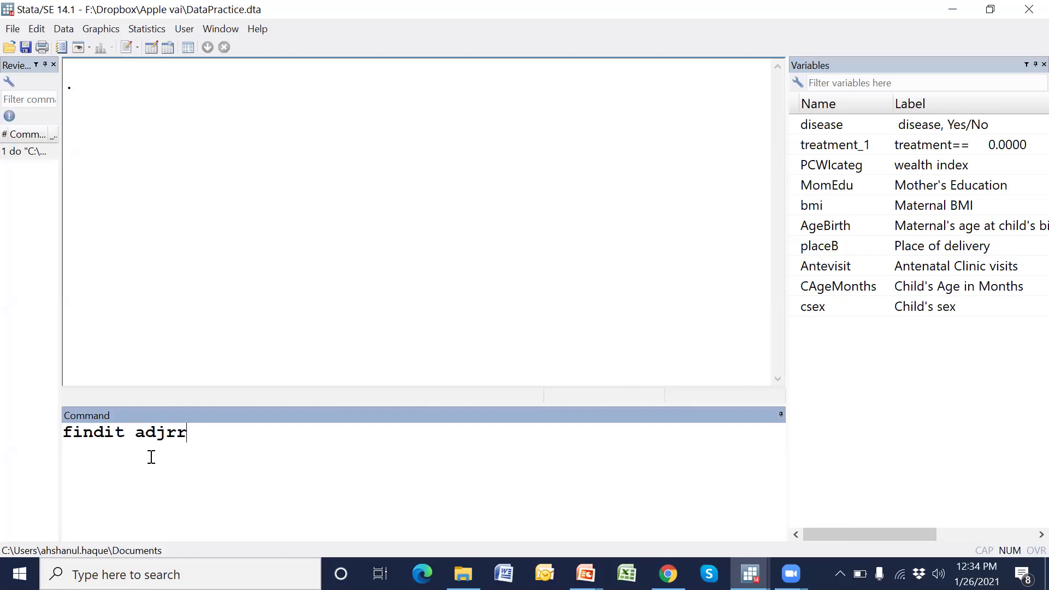
{"action": "left_click_drag", "start_coordinate": [136, 433], "coordinate": [192, 433]}
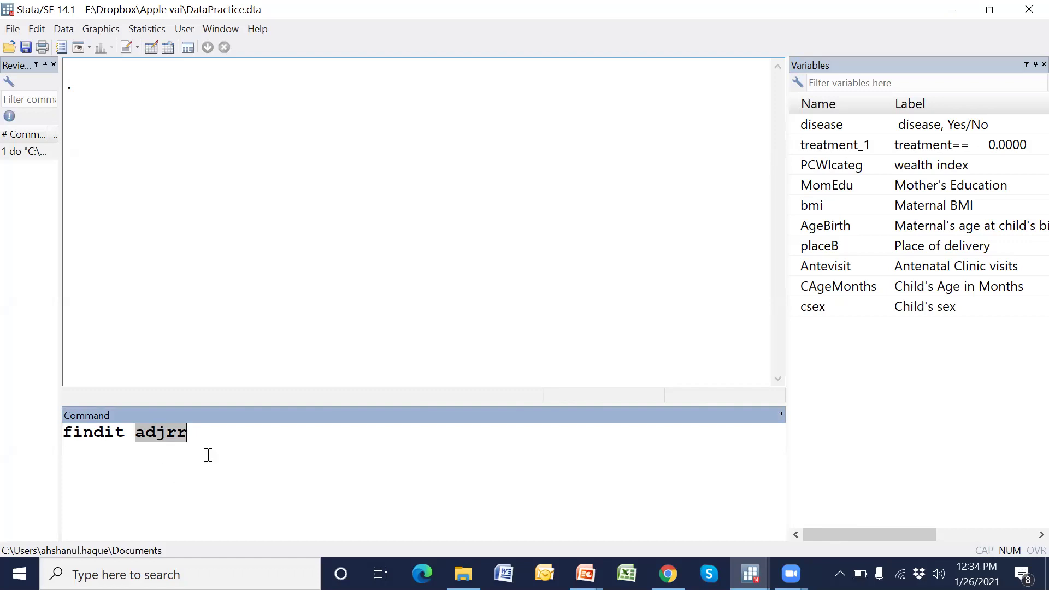
{"action": "left_click", "coordinate": [239, 465]}
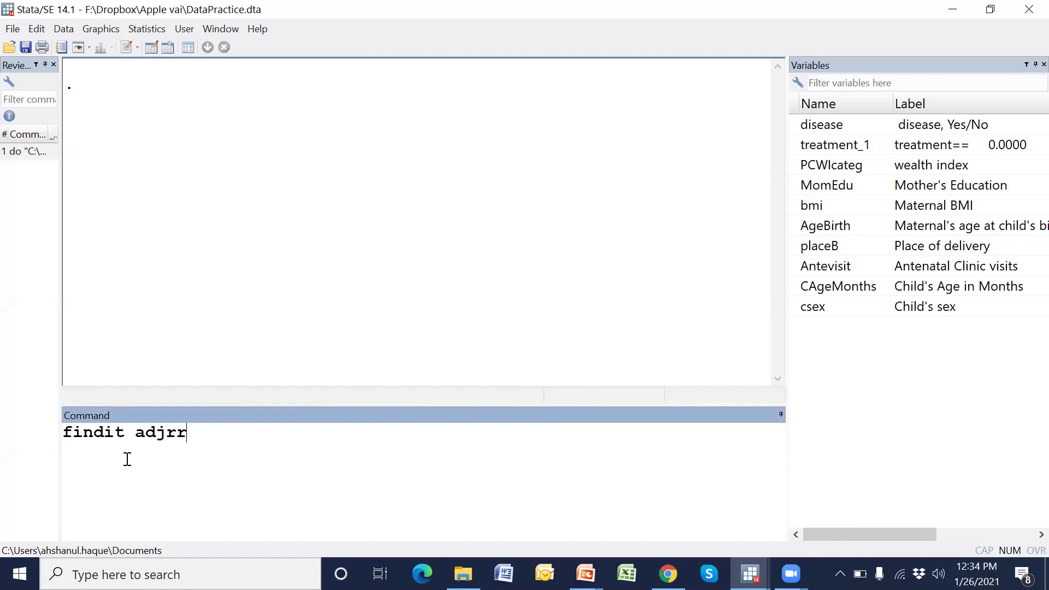
{"action": "key", "text": "Return"}
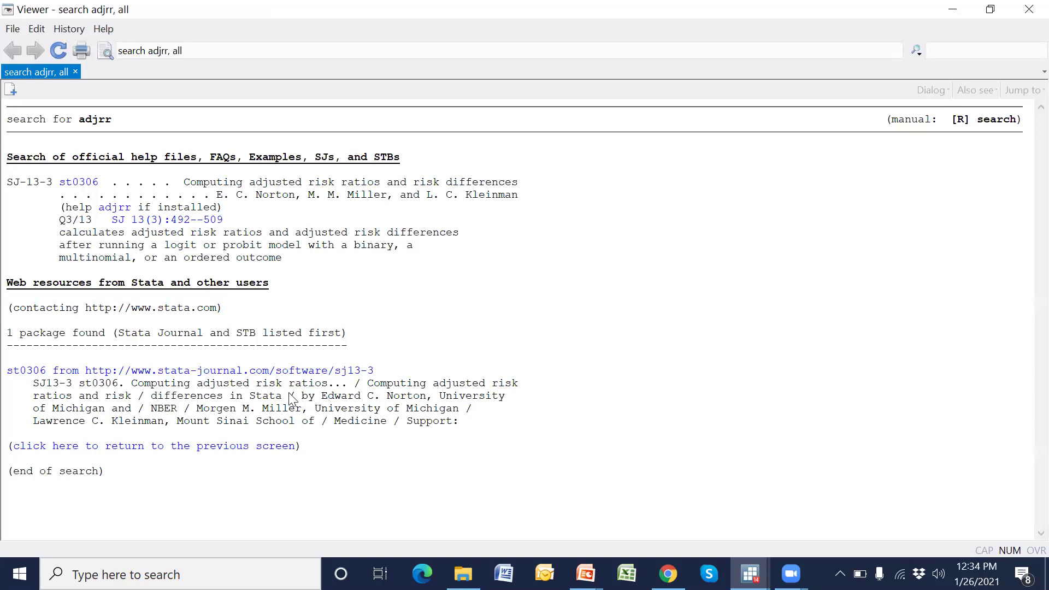
Step: View the st0306 package description for adjrr, then close the Viewer
{"action": "left_click", "coordinate": [251, 374]}
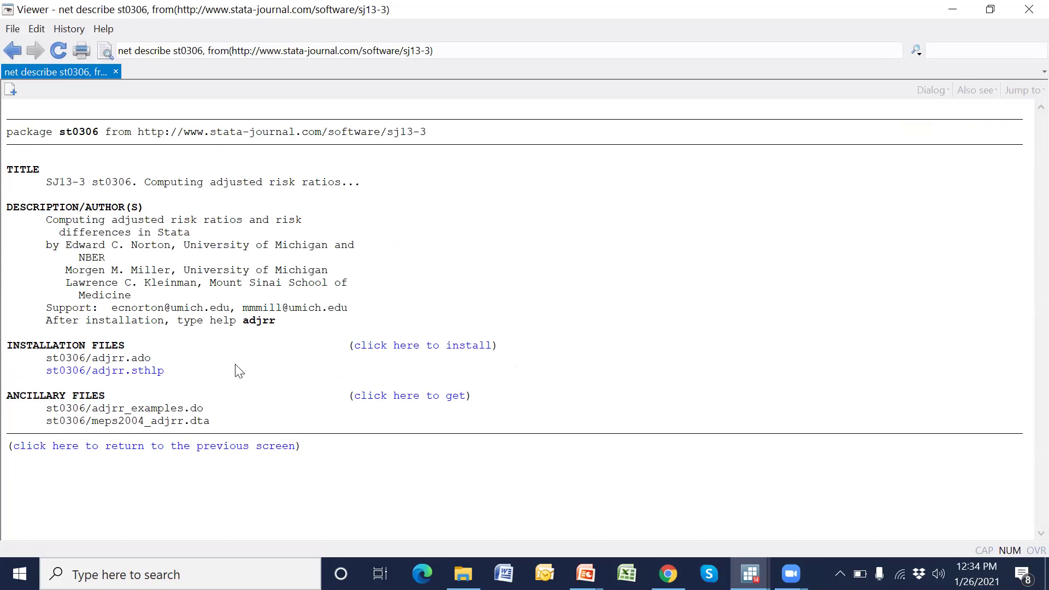
{"action": "left_click", "coordinate": [1024, 12]}
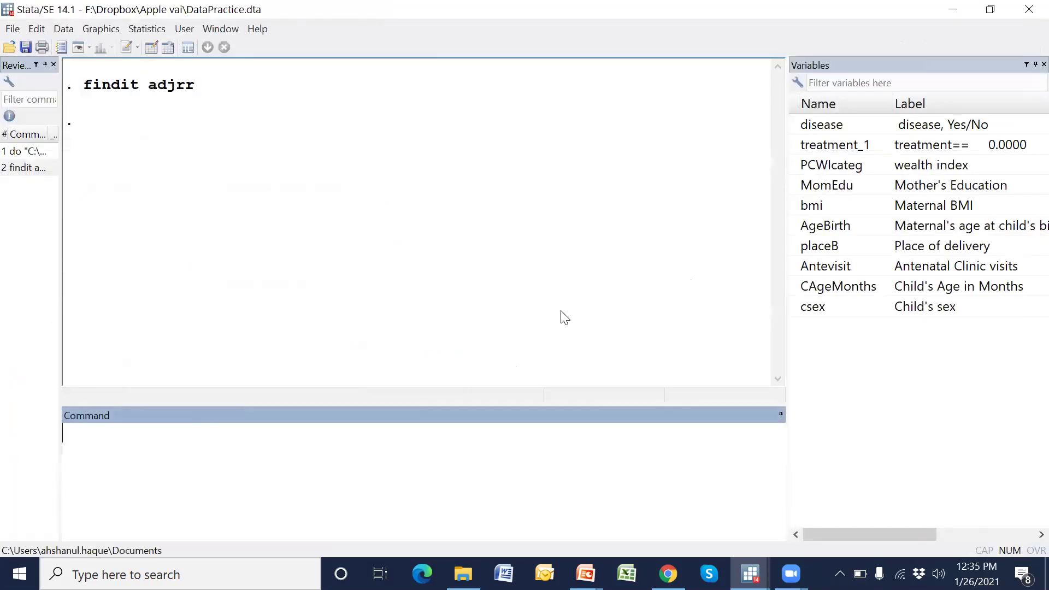
Step: Clear the Results window and highlight disease and ib1.treatment_1 in the do-file's logistic command
{"action": "right_click", "coordinate": [499, 219]}
{"action": "left_click", "coordinate": [535, 249]}
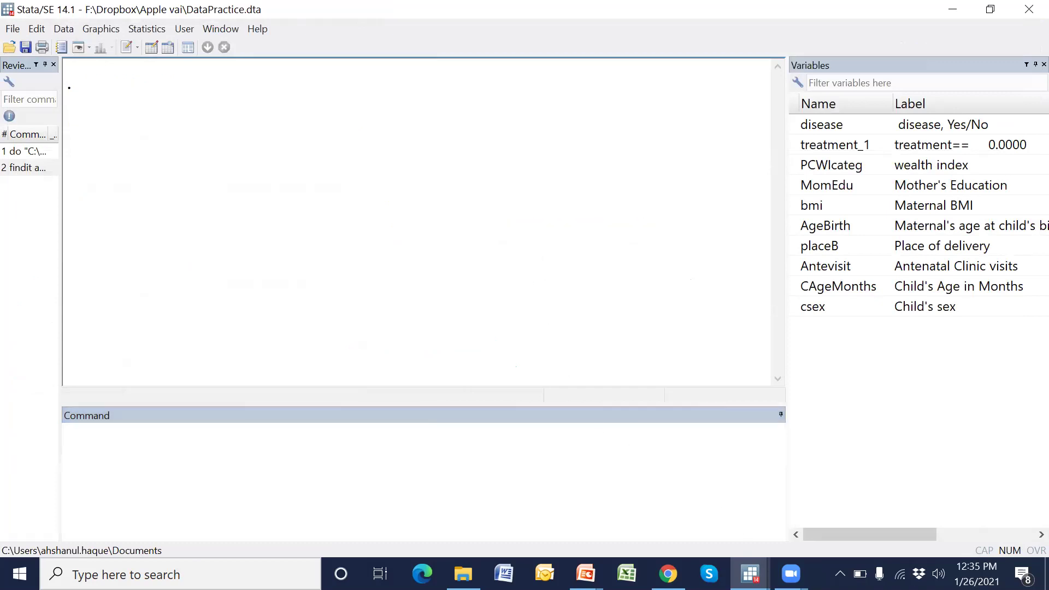
{"action": "left_click", "coordinate": [831, 508]}
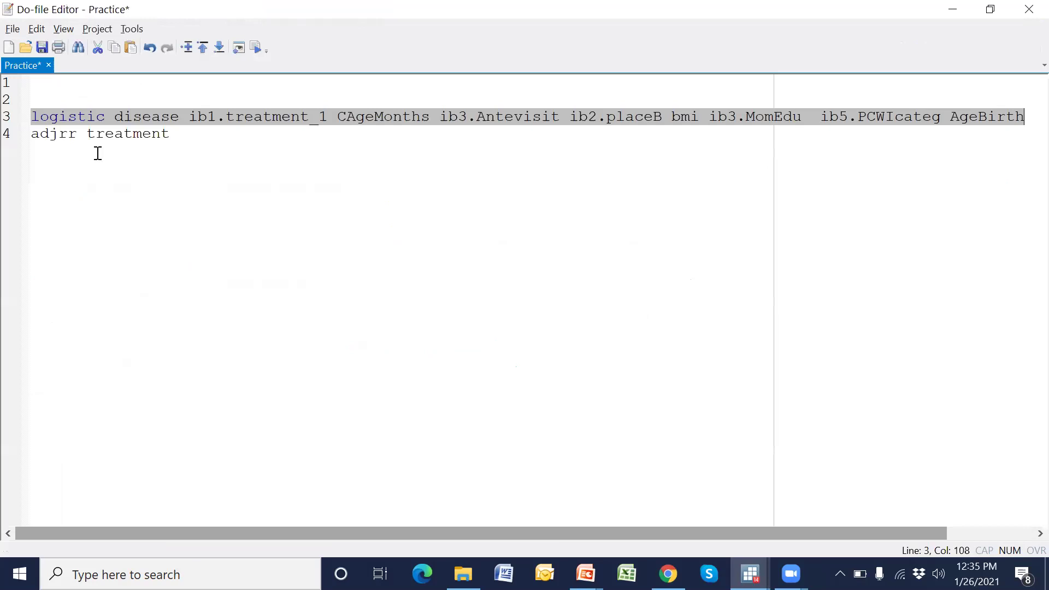
{"action": "left_click", "coordinate": [158, 130]}
{"action": "double_click", "coordinate": [153, 117]}
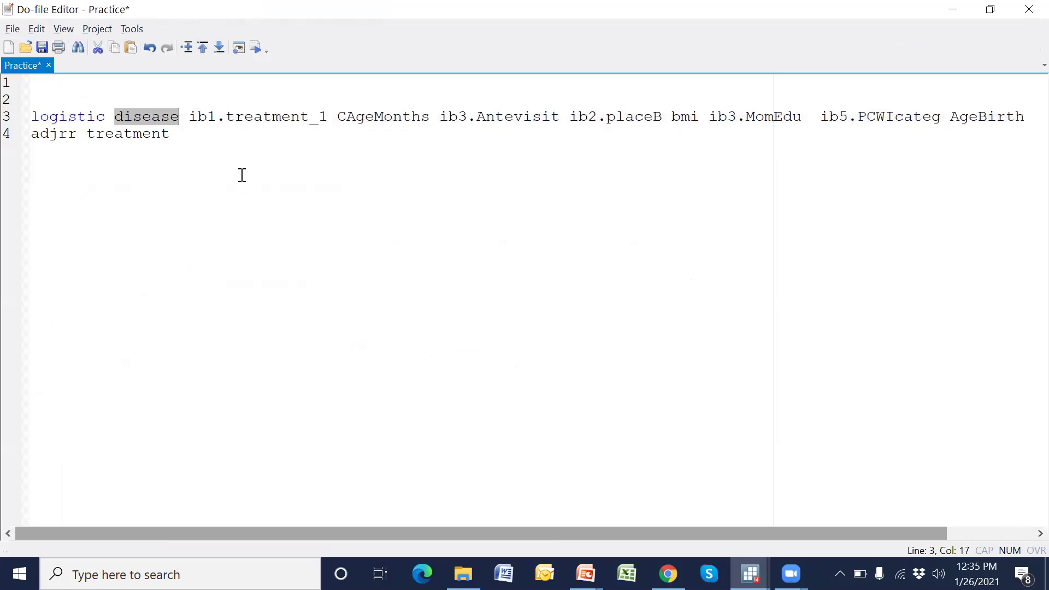
{"action": "left_click", "coordinate": [203, 132]}
{"action": "left_click_drag", "start_coordinate": [189, 116], "coordinate": [328, 117]}
{"action": "left_click", "coordinate": [342, 140]}
Step: Highlight the covariates from CAgeMonths onward, then run line 3's logistic regression
{"action": "left_click", "coordinate": [339, 117]}
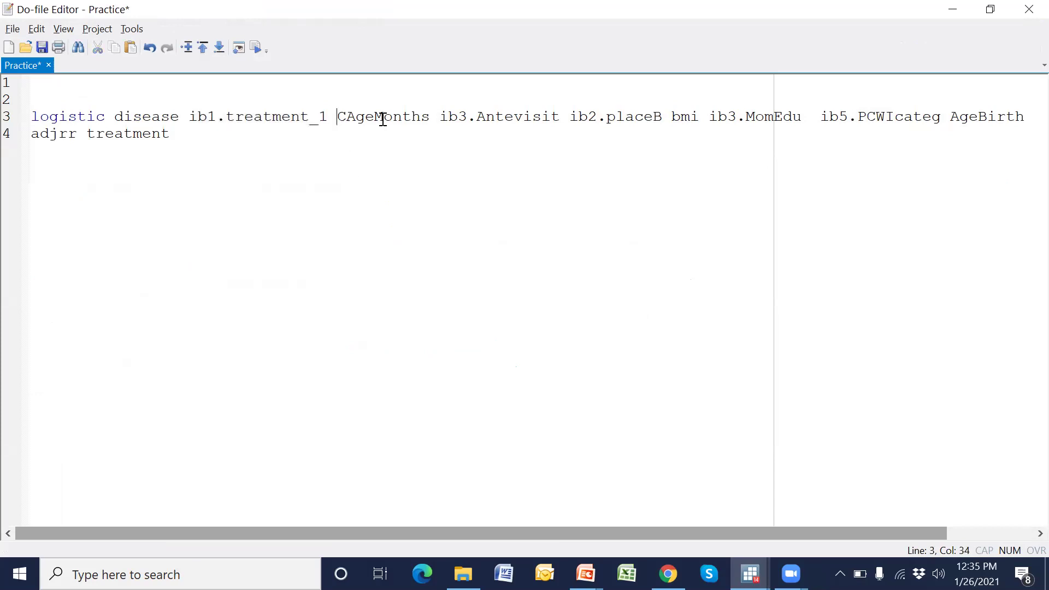
{"action": "left_click", "coordinate": [847, 132], "text": "shift"}
{"action": "left_click", "coordinate": [924, 117], "text": "shift"}
{"action": "left_click", "coordinate": [876, 159]}
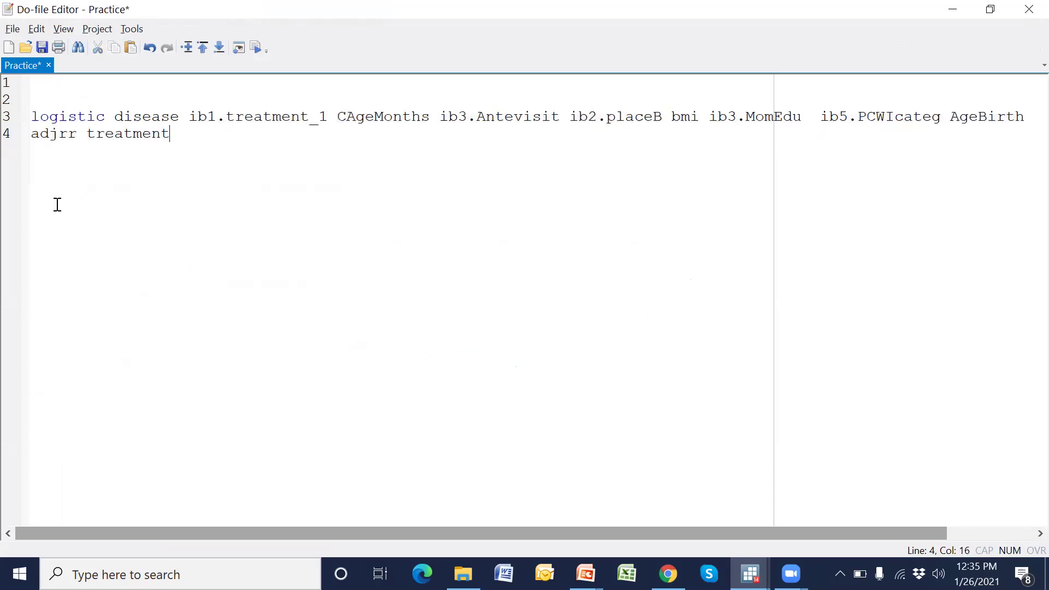
{"action": "left_click", "coordinate": [22, 118]}
{"action": "left_click", "coordinate": [256, 47]}
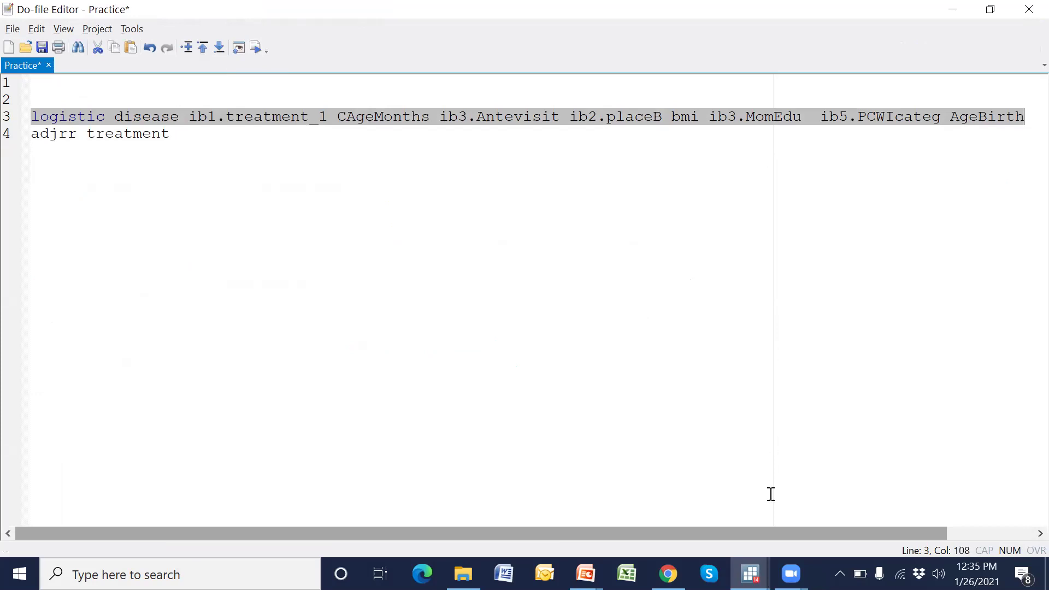
Step: Clear the previous output and rerun the logistic regression from the Practice do-file
{"action": "left_click", "coordinate": [662, 499]}
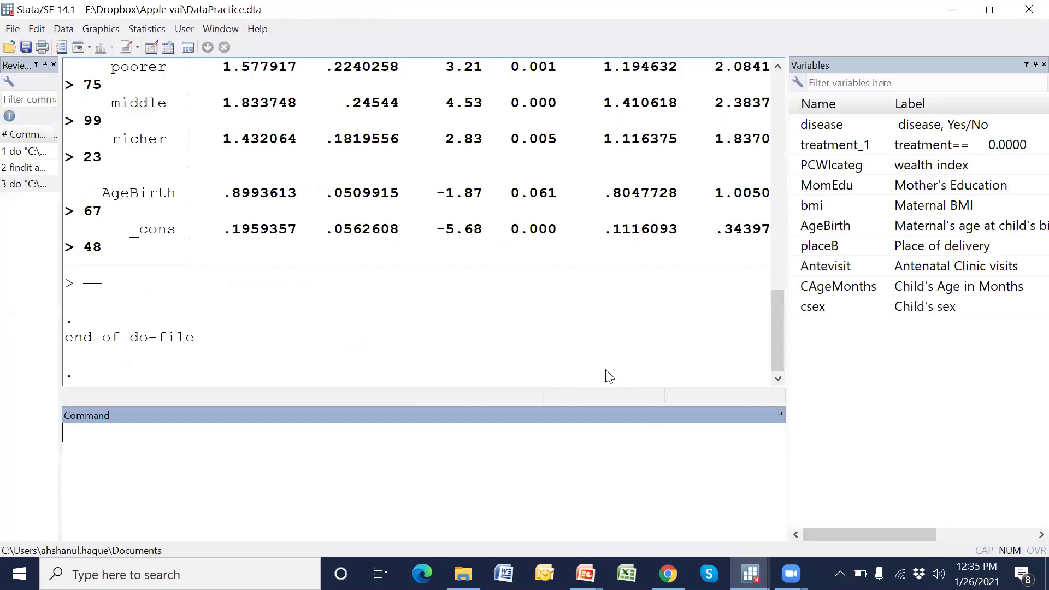
{"action": "left_click_drag", "start_coordinate": [809, 257], "coordinate": [862, 252]}
{"action": "right_click", "coordinate": [601, 179]}
{"action": "left_click", "coordinate": [632, 212]}
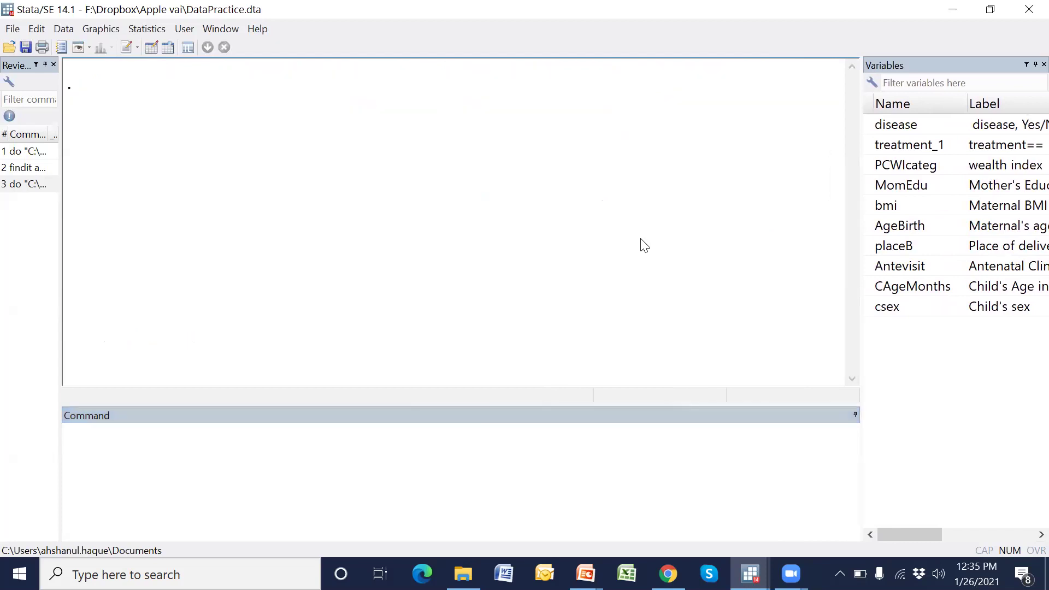
{"action": "key", "text": "ctrl+9"}
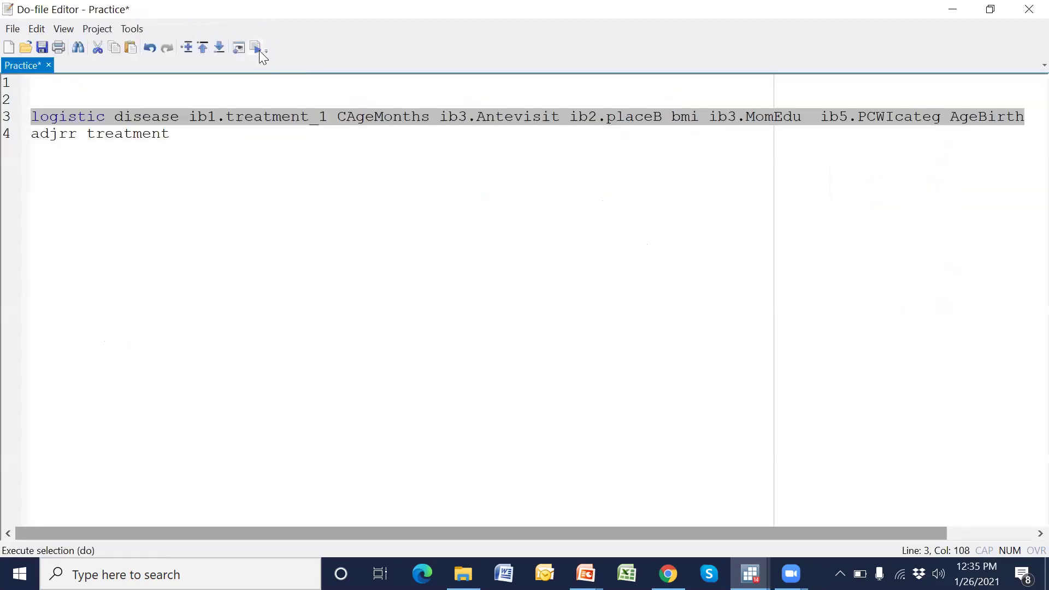
{"action": "left_click", "coordinate": [257, 48]}
{"action": "scroll", "coordinate": [519, 282], "scroll_direction": "up", "scroll_amount": 5}
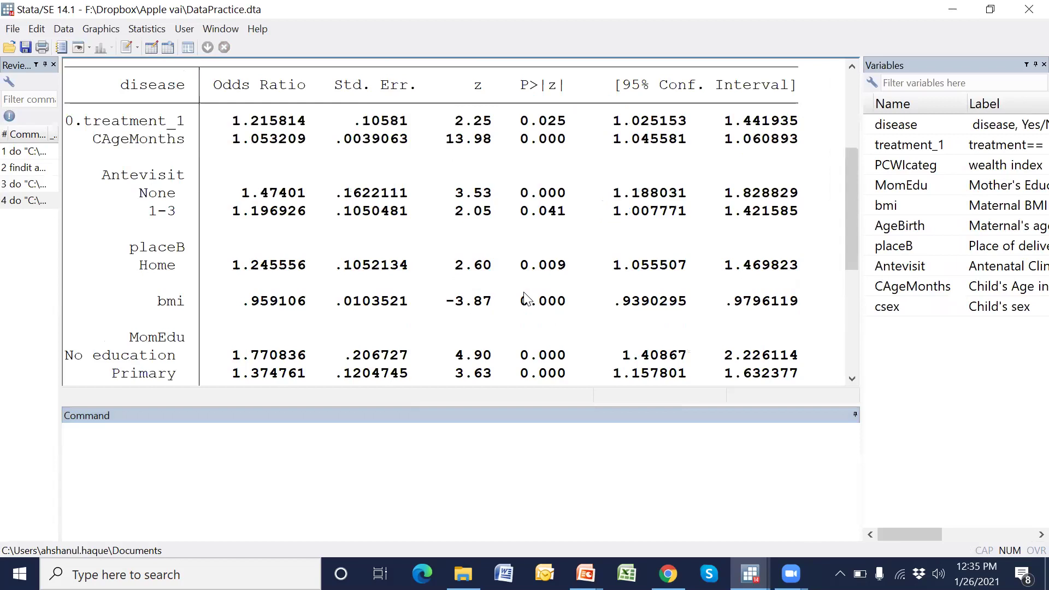
Step: Scroll up to the odds ratio table and highlight the 0.treatment_1 odds ratio 1.215814
{"action": "scroll", "coordinate": [150, 171], "scroll_direction": "up", "scroll_amount": 1}
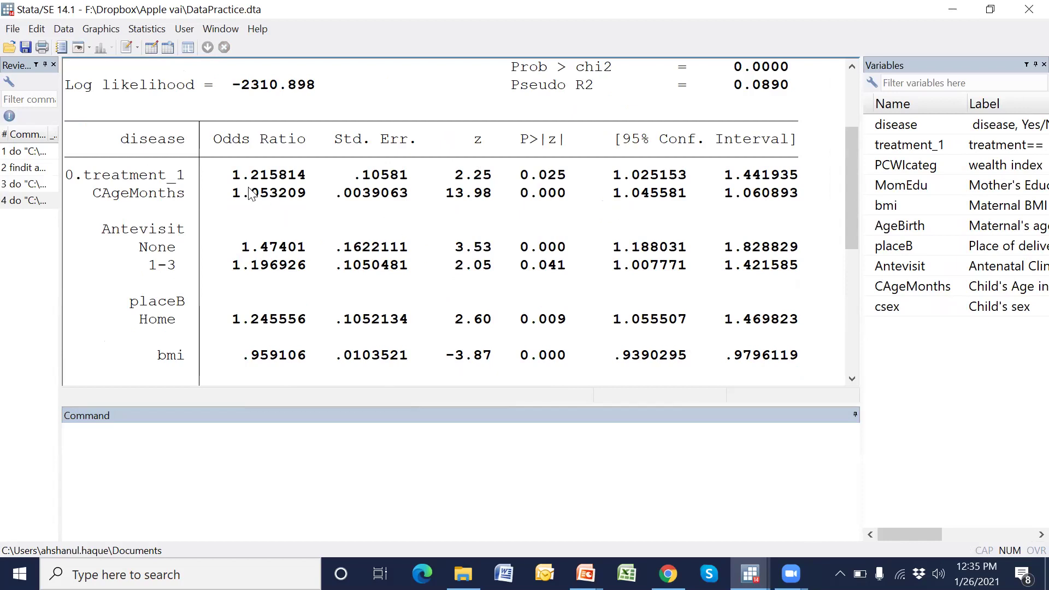
{"action": "left_click_drag", "start_coordinate": [230, 179], "coordinate": [299, 179]}
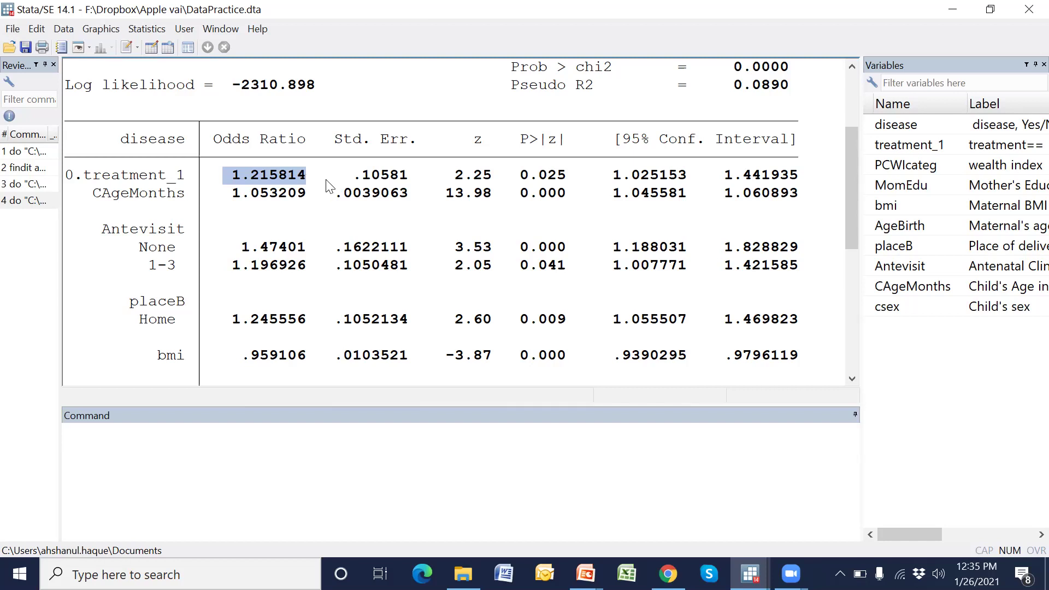
{"action": "left_click", "coordinate": [364, 468]}
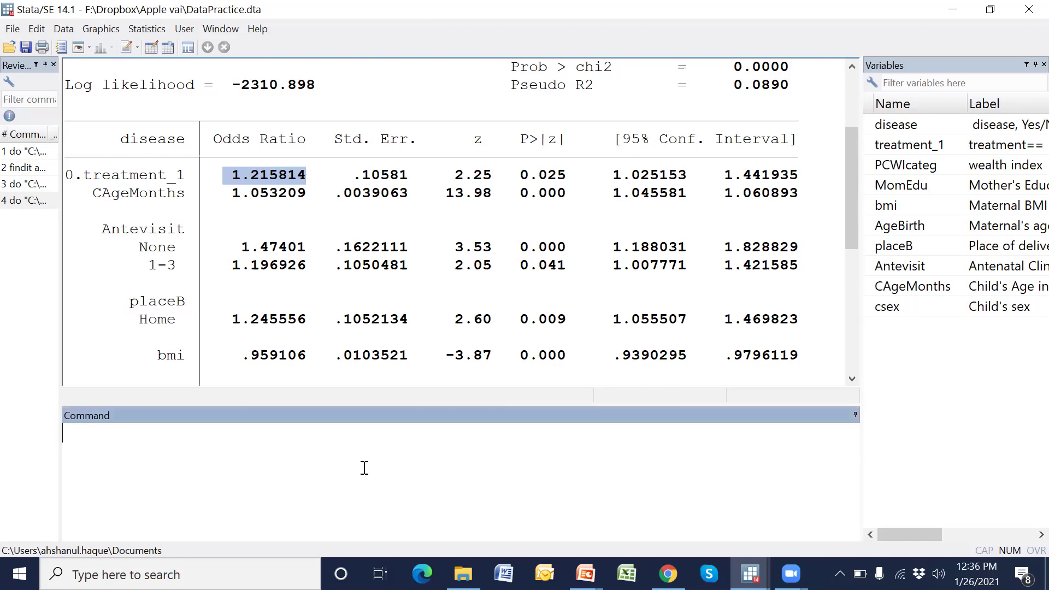
Step: Run adjrr treatment_1 to get adjusted risk ratio 0.8906 and risk difference -0.0383
{"action": "type", "text": "adjrr"}
{"action": "left_click", "coordinate": [869, 147]}
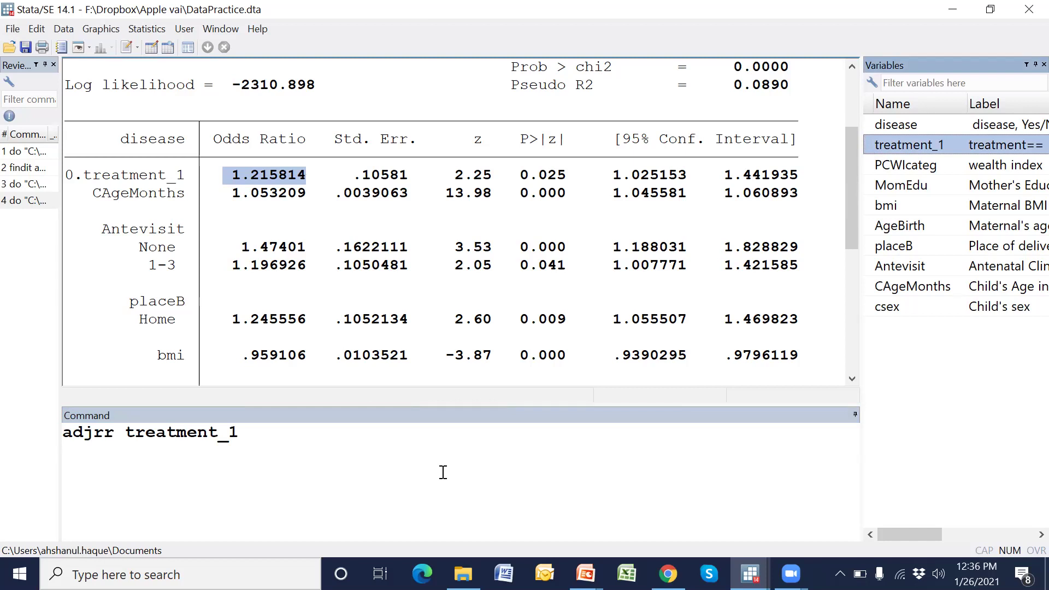
{"action": "key", "text": "Return"}
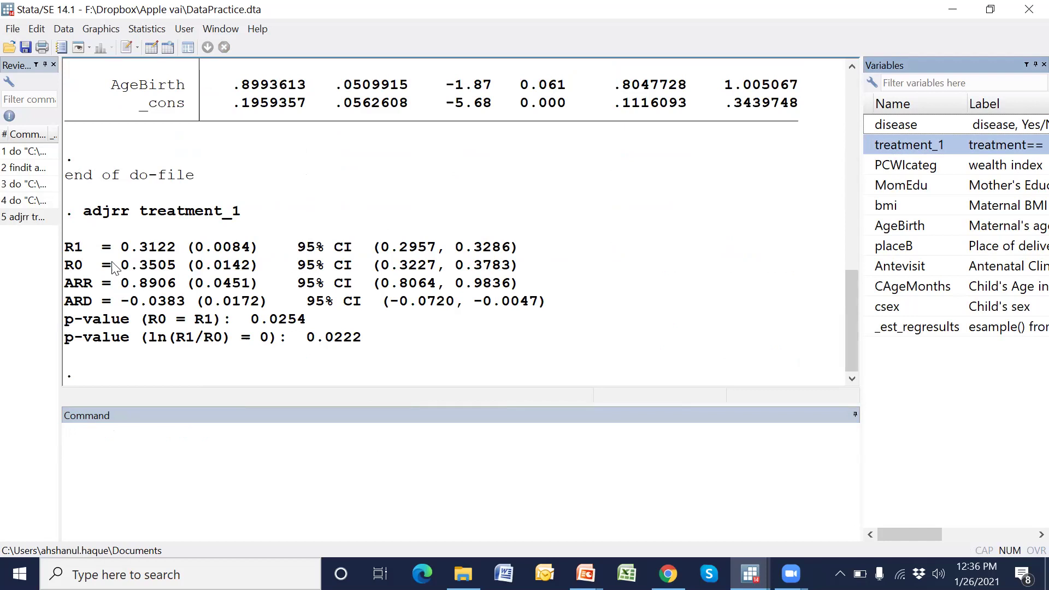
Step: Highlight the ARR and ARD rows, then show the slide comparing 31.2% and 35.1% disease probabilities
{"action": "left_click_drag", "start_coordinate": [66, 302], "coordinate": [555, 311]}
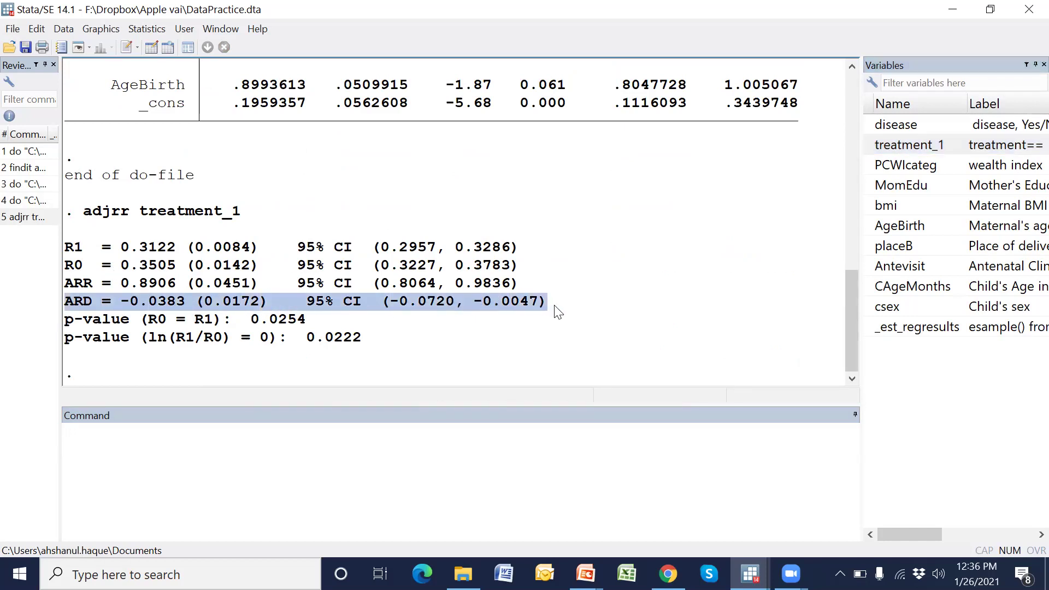
{"action": "left_click_drag", "start_coordinate": [65, 289], "coordinate": [525, 288]}
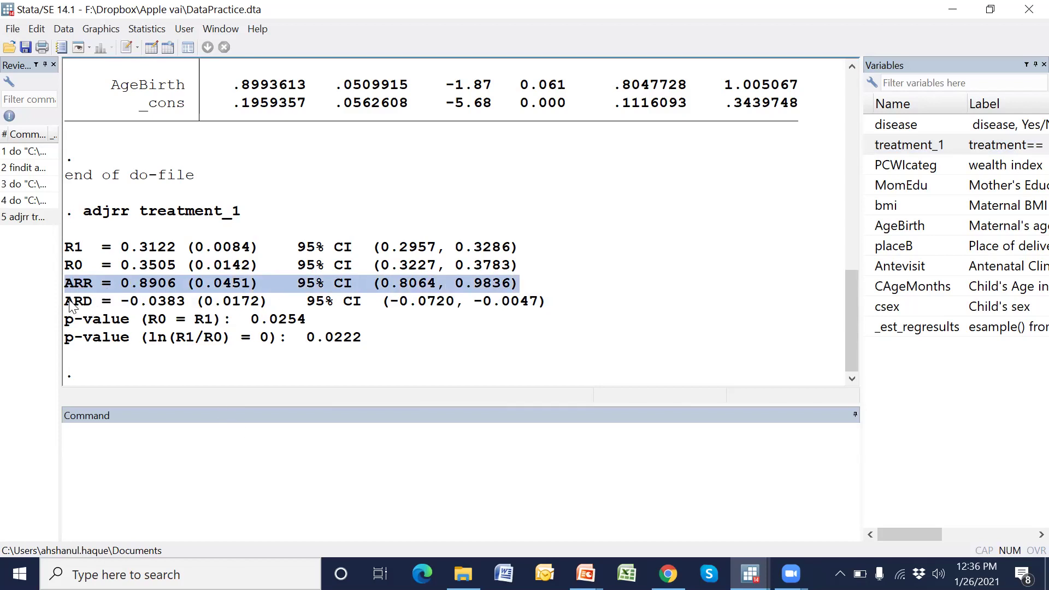
{"action": "left_click_drag", "start_coordinate": [66, 302], "coordinate": [565, 316]}
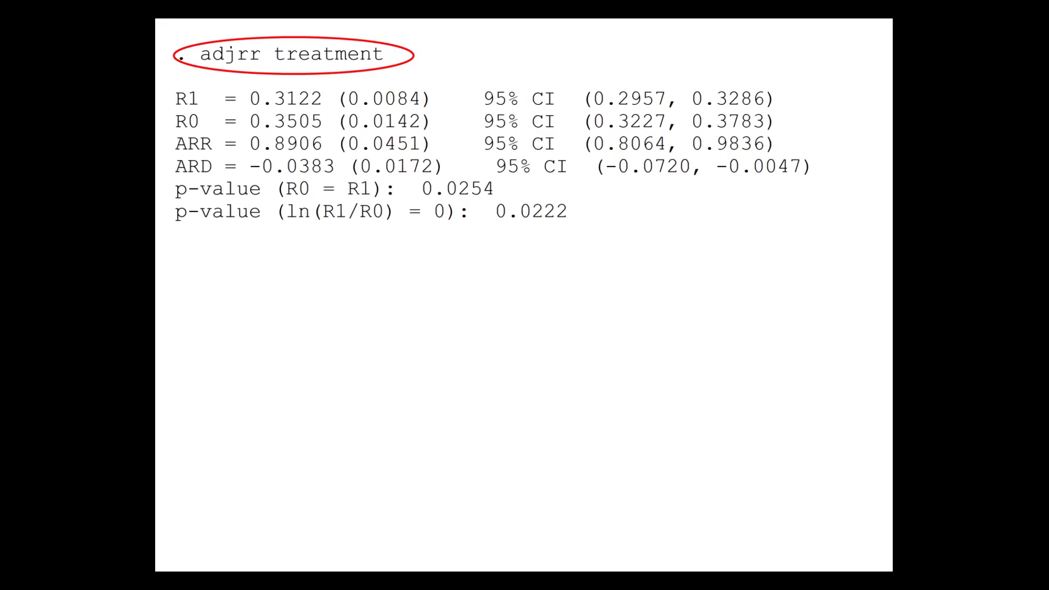
{"action": "key", "text": "Right"}
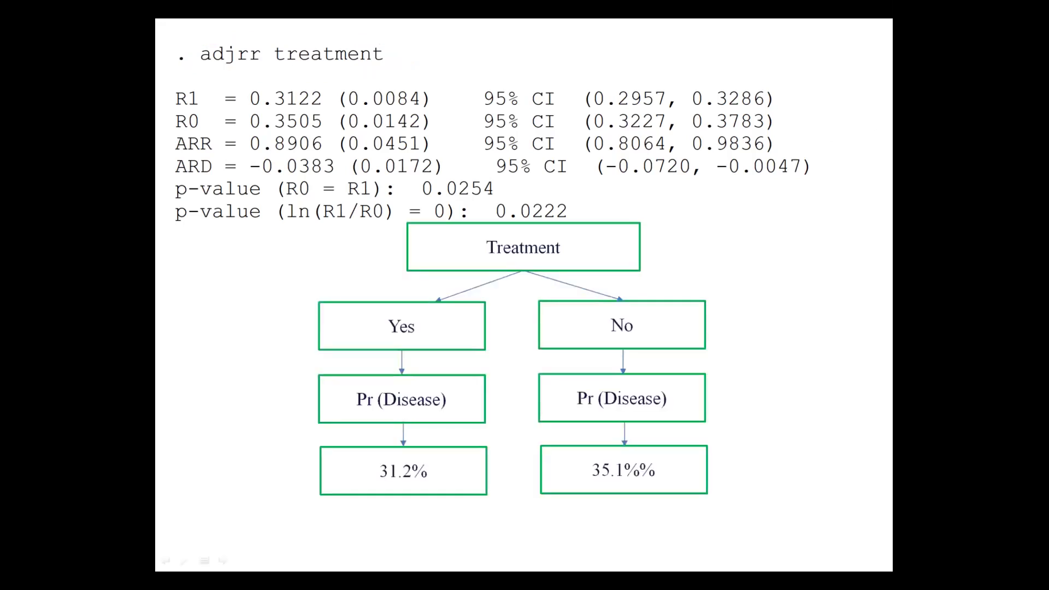